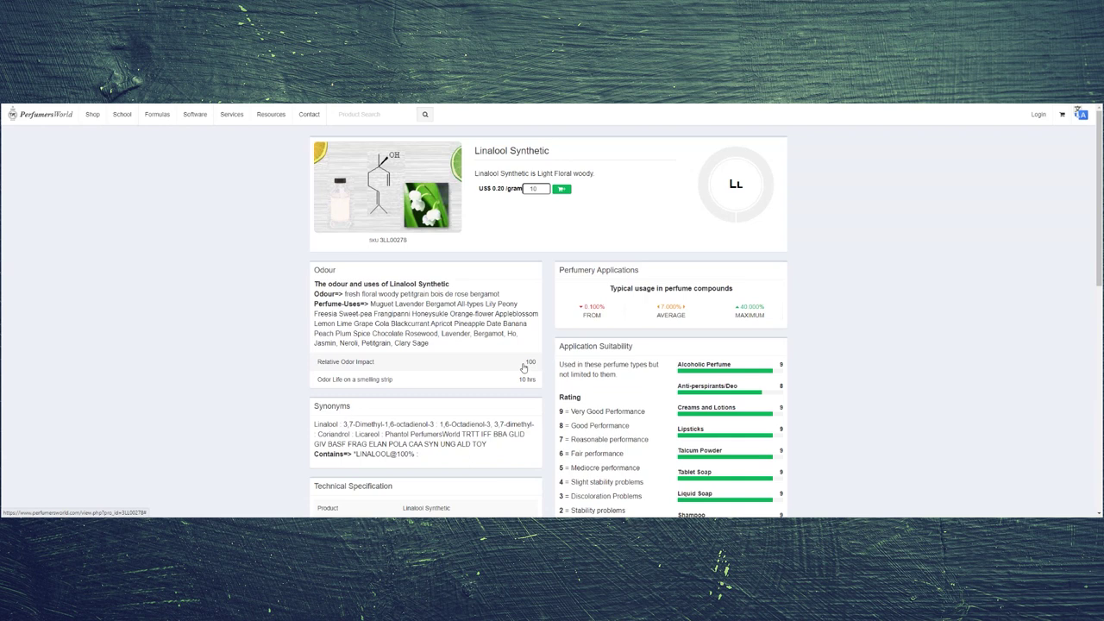
Step: Switch to the Google calculator page and divide 100 by 60
key("ctrl+Tab")
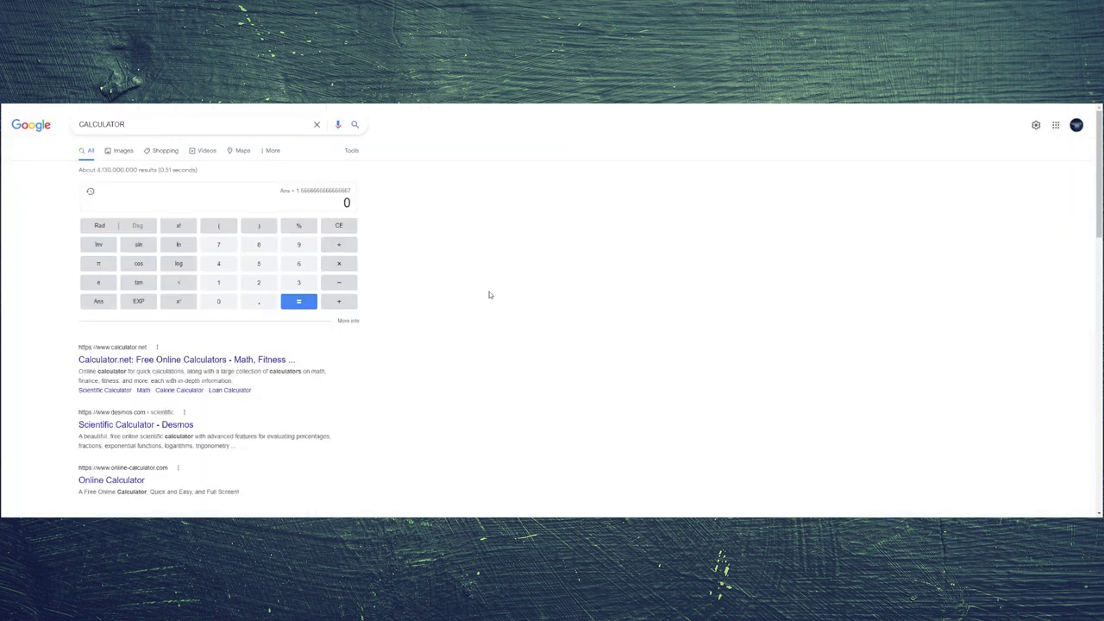
left_click(222, 285)
left_click(222, 304)
left_click(222, 303)
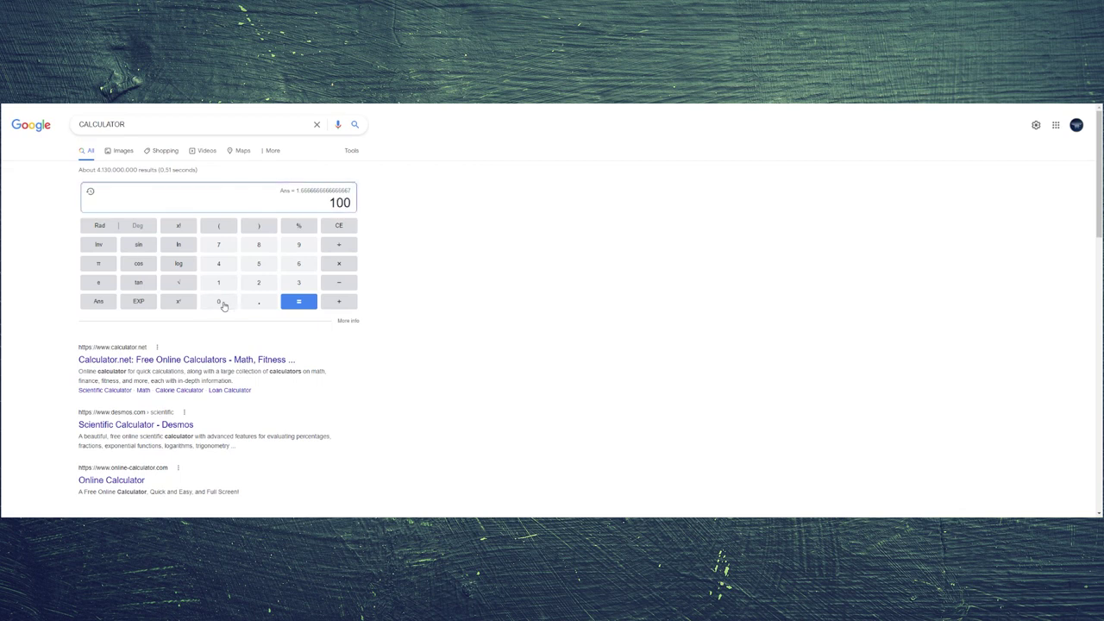
left_click(339, 248)
left_click(313, 271)
left_click(221, 302)
left_click(297, 304)
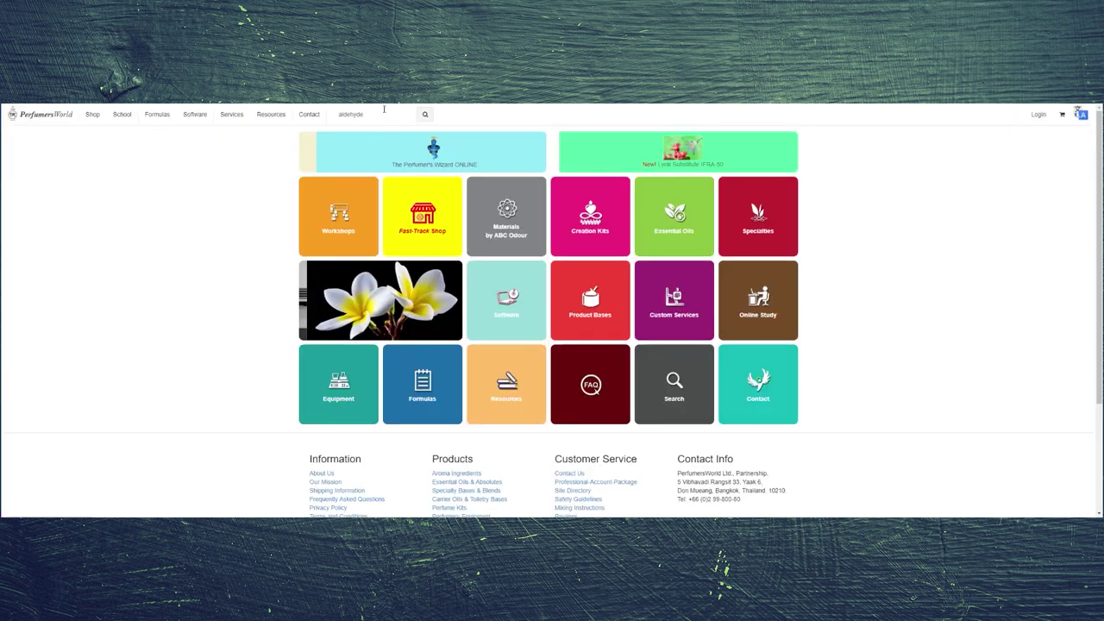
Step: Replace the aldehyde term in the product search with "gala" and run the search
left_click(379, 113)
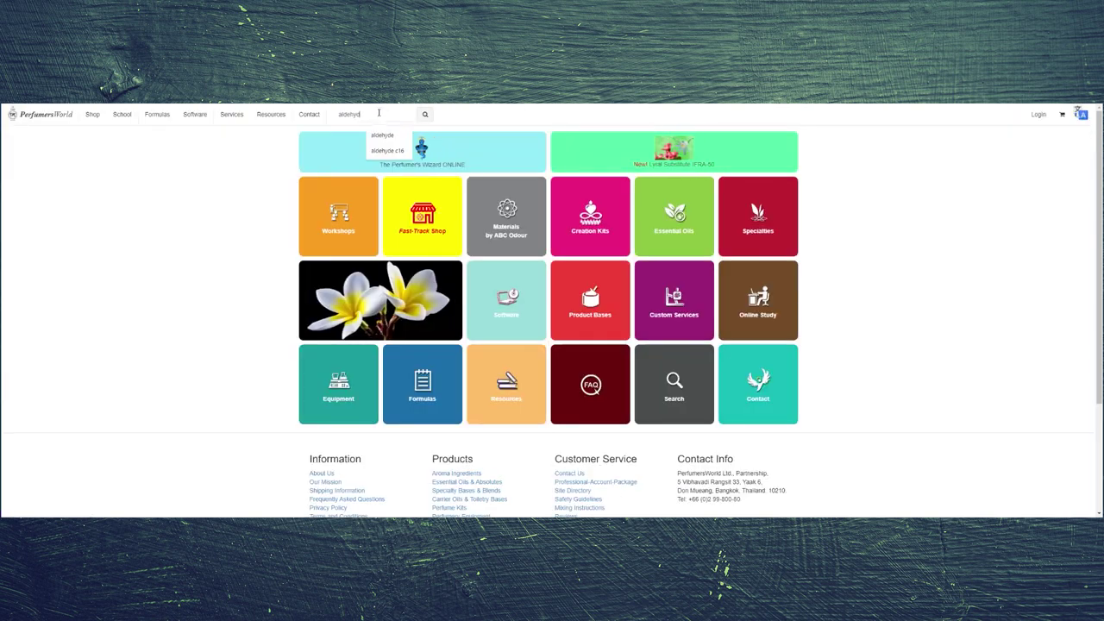
key("BackSpace")
key("BackSpace")
key("BackSpace")
key("BackSpace")
key("BackSpace")
key("BackSpace")
key("BackSpace")
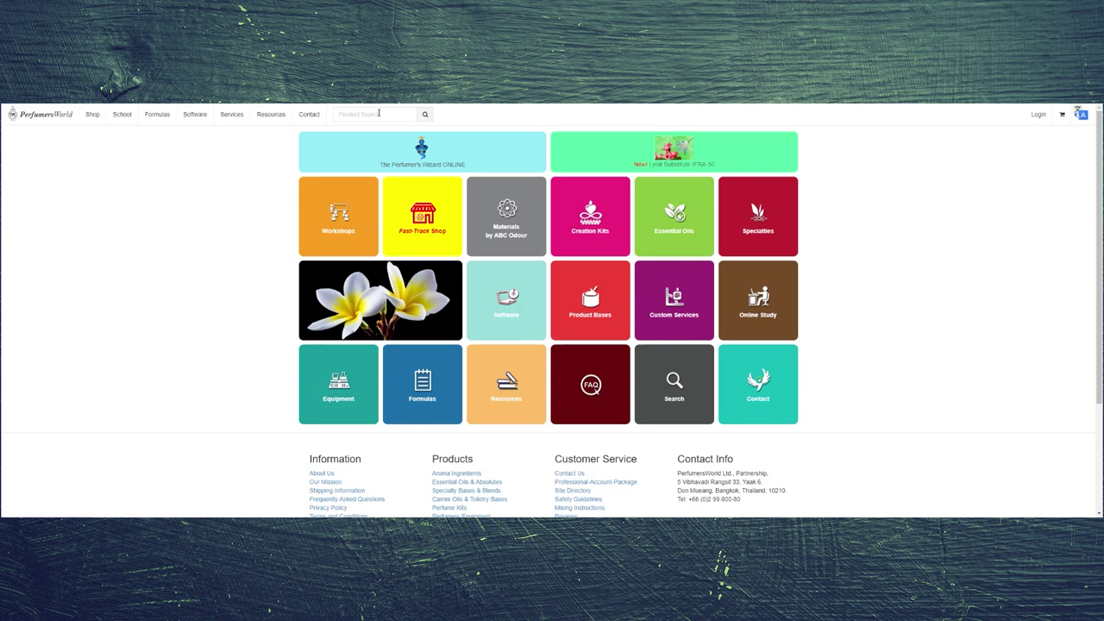
type("gala")
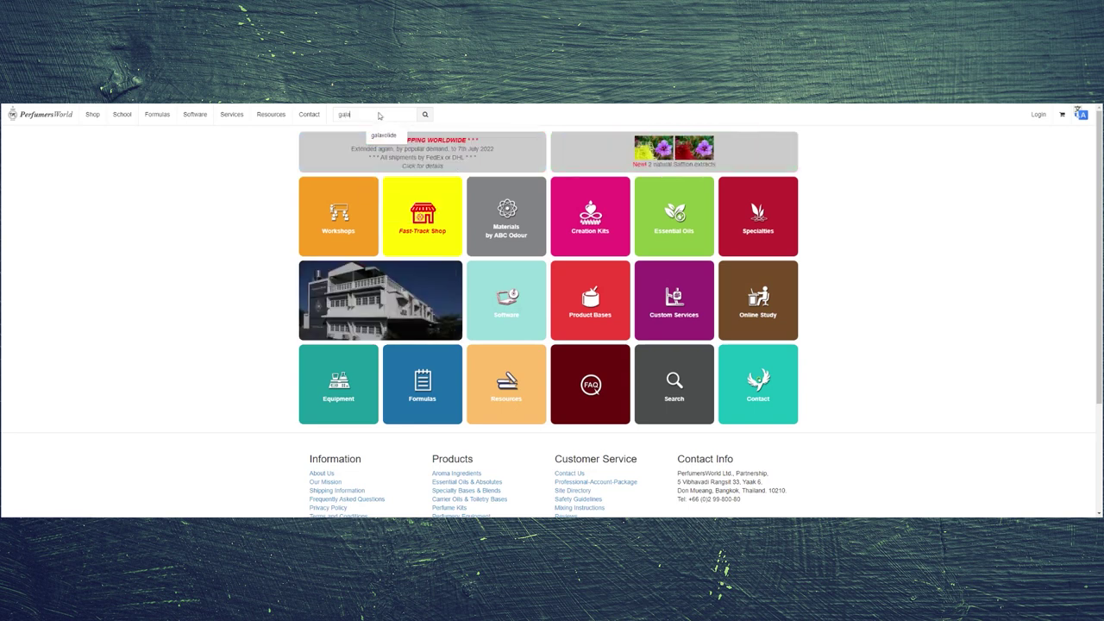
key("Return")
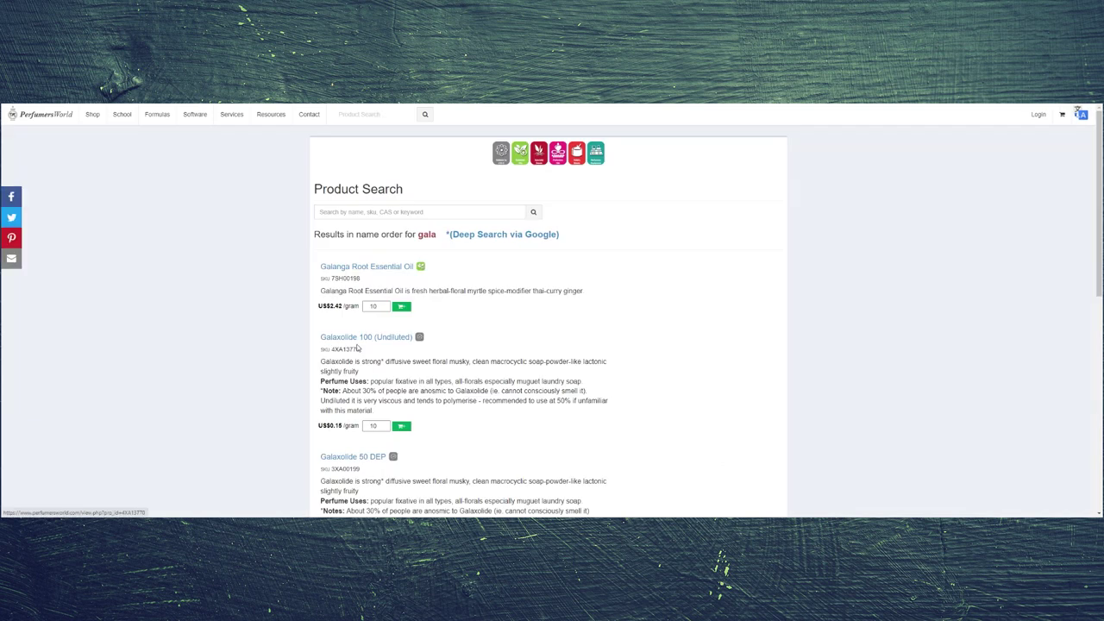
Step: Open the Galaxolide 50 DPG product page from the results and look at its odour details and Relative Odor Impact
scroll(358, 347, "down", 3)
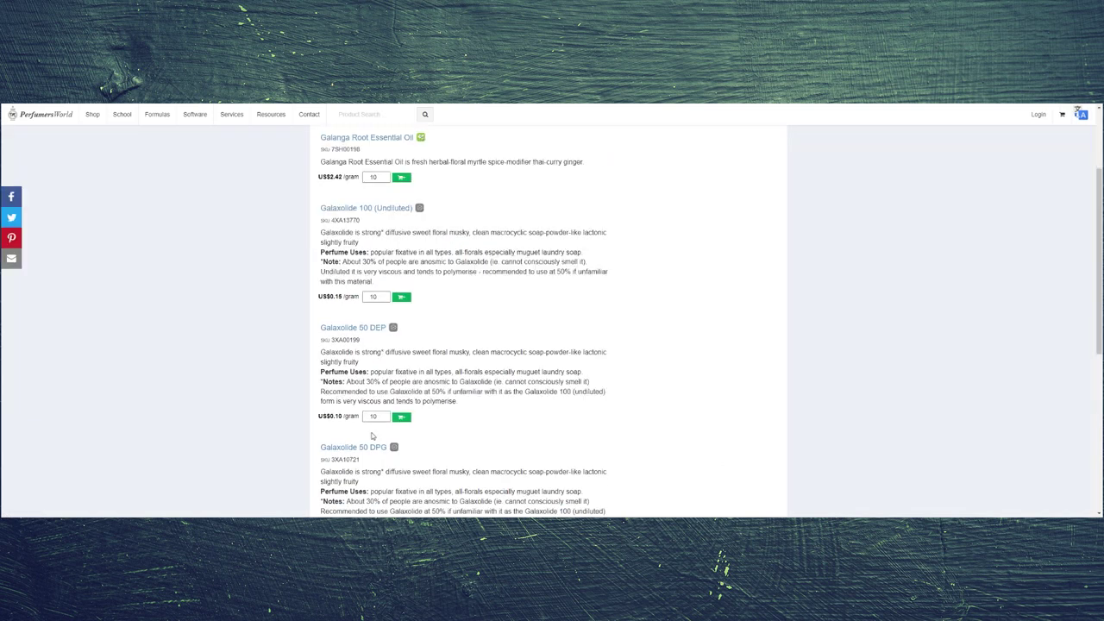
scroll(371, 435, "down", 2)
left_click(378, 363)
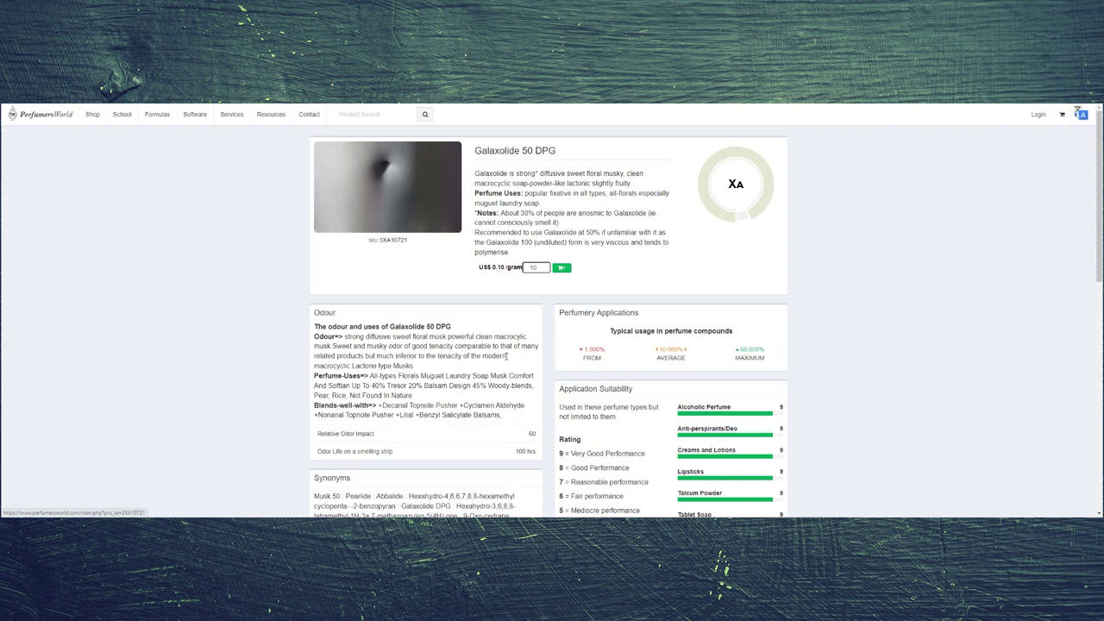
scroll(344, 363, "down", 3)
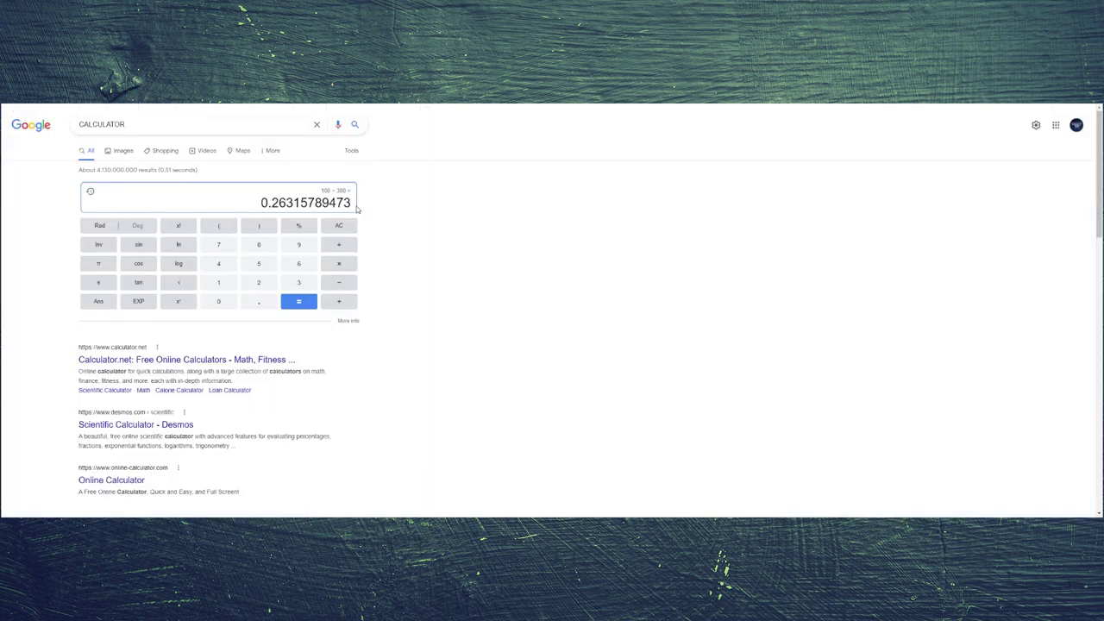
Step: Clear the Google calculator and divide 100 by Galaxolide's Relative Odor Impact of 60
left_click(338, 225)
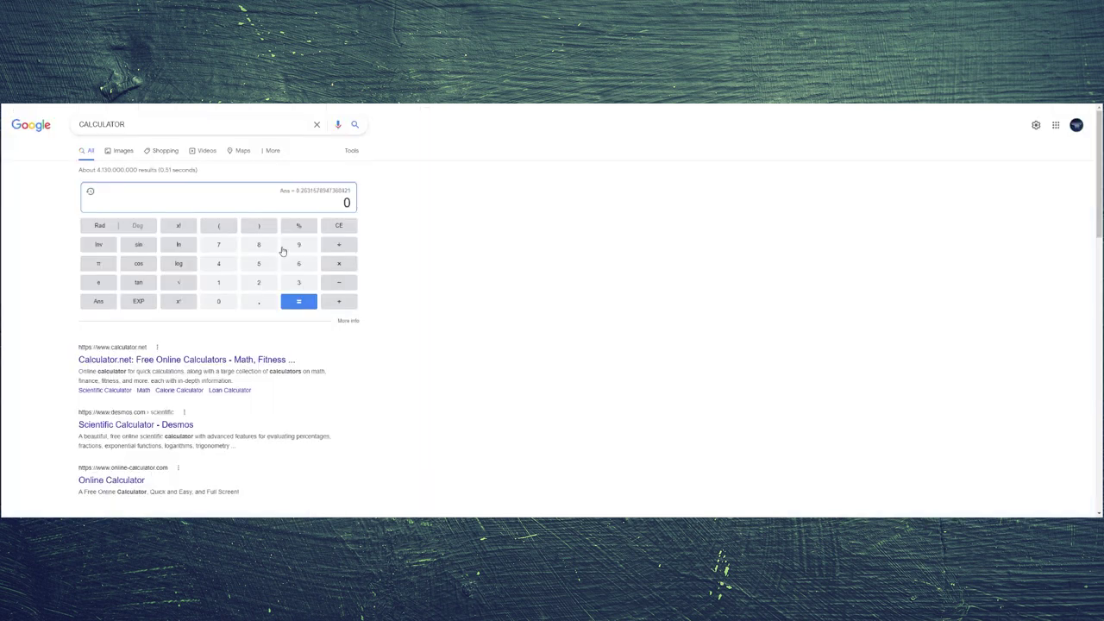
left_click(218, 282)
left_click(220, 302)
left_click(221, 303)
left_click(341, 248)
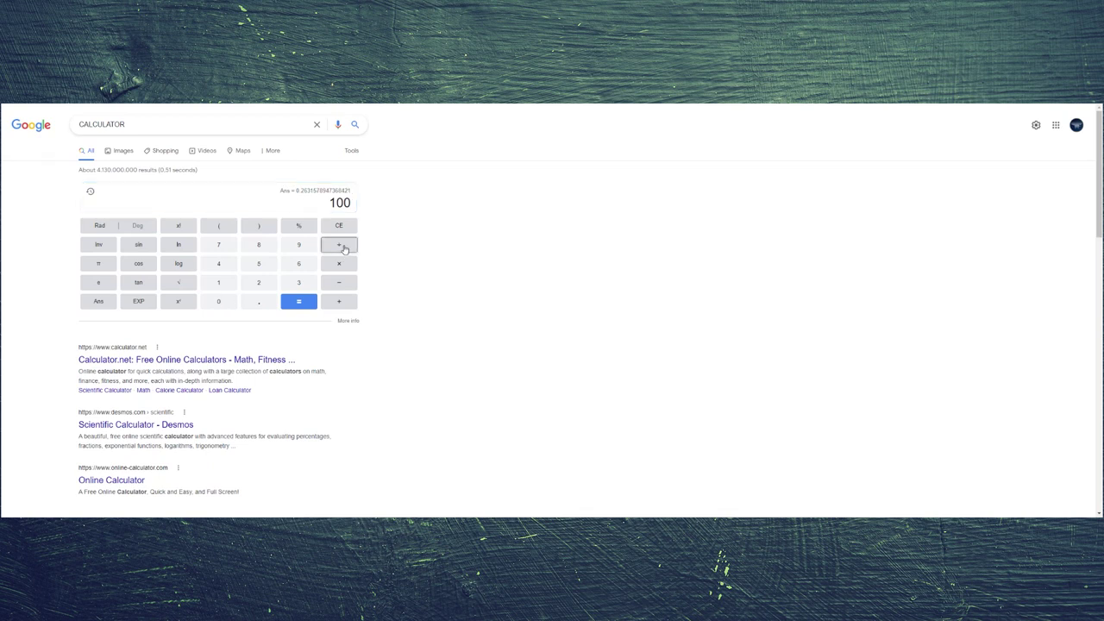
left_click(301, 265)
left_click(226, 304)
left_click(302, 305)
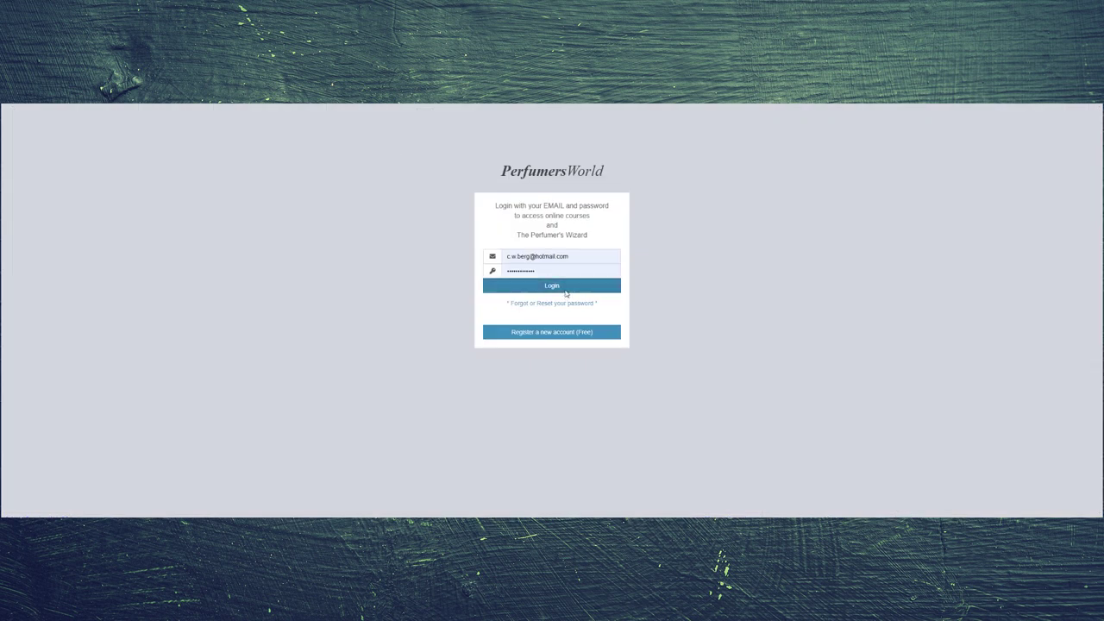
Step: Log in to PerfumersWorld with the prefilled credentials and open the Rose Apple formula from the saved formulas
left_click(565, 291)
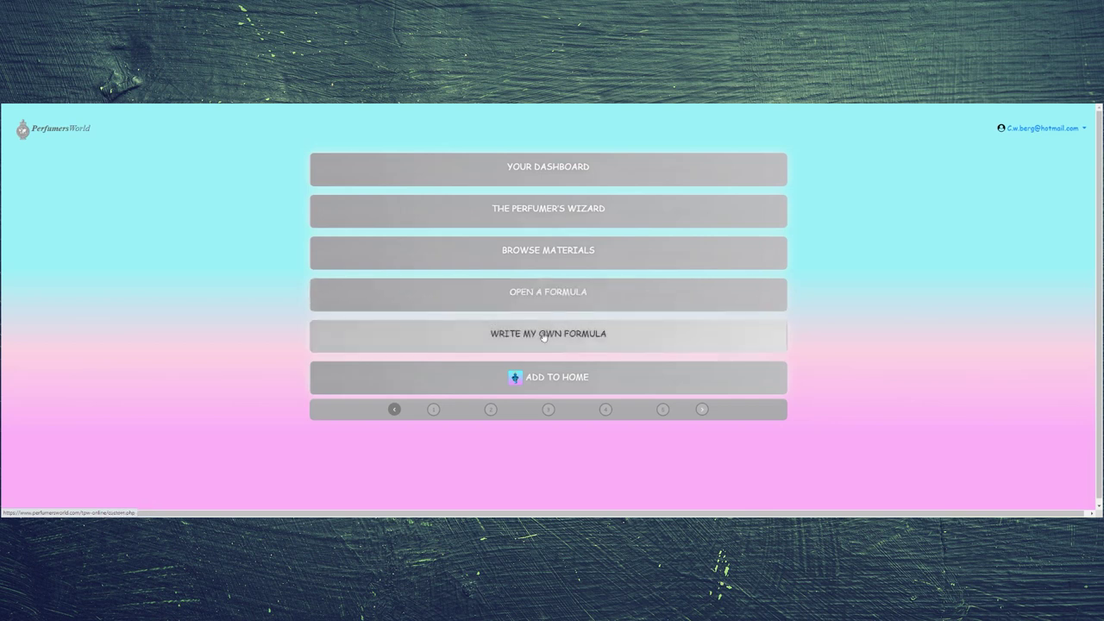
left_click(537, 299)
scroll(506, 243, "down", 5)
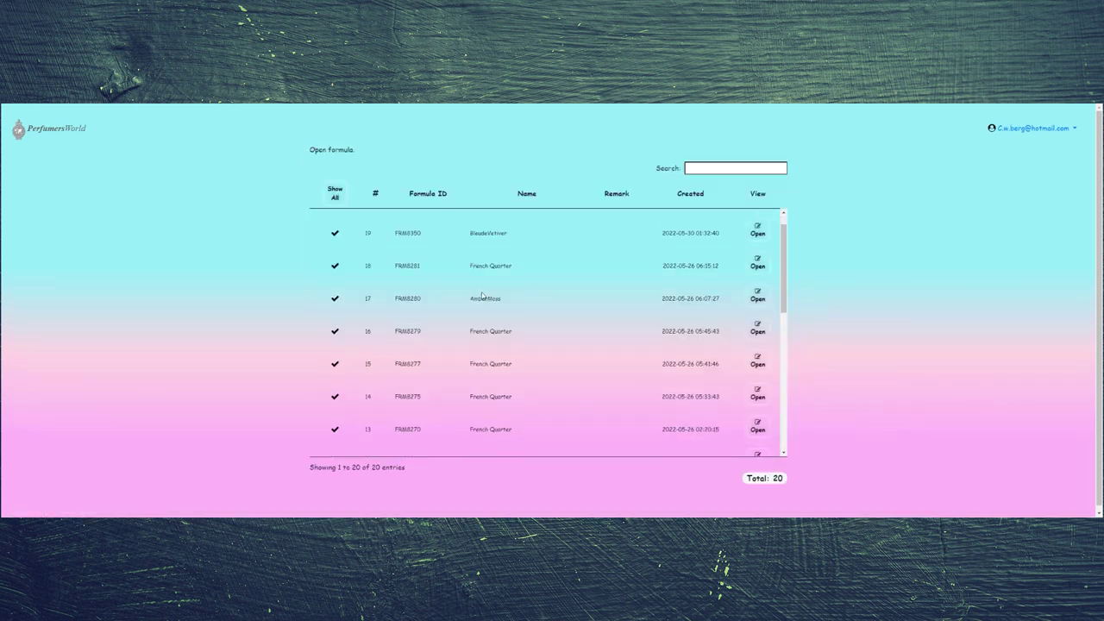
scroll(482, 296, "down", 2)
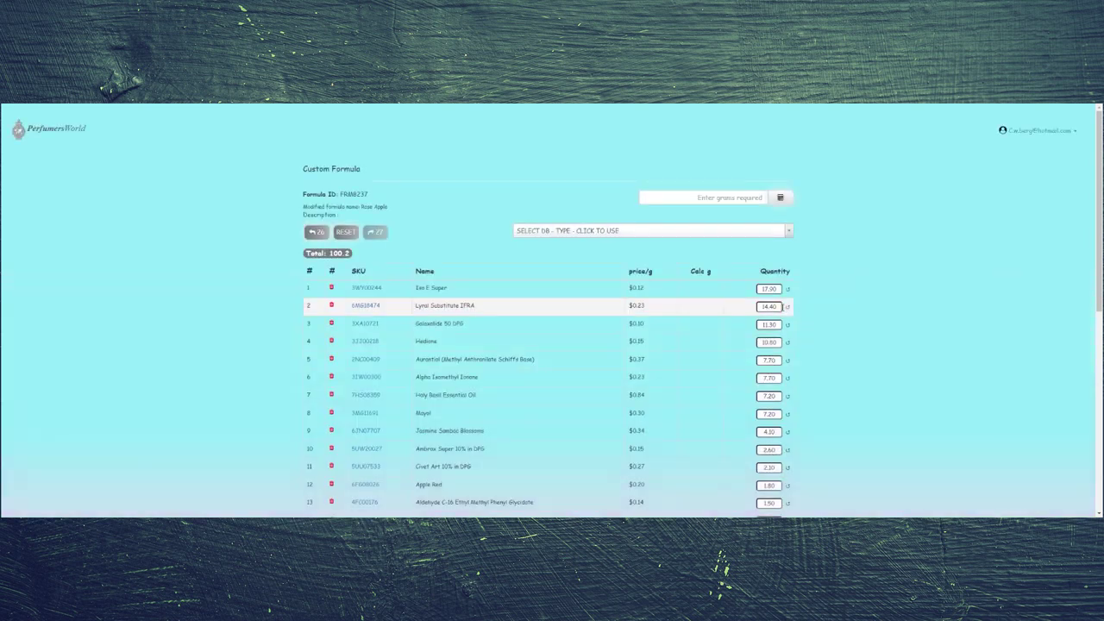
Step: Calculate the ingredient amounts of the Rose Apple formula for 2 grams required
scroll(783, 307, "down", 1)
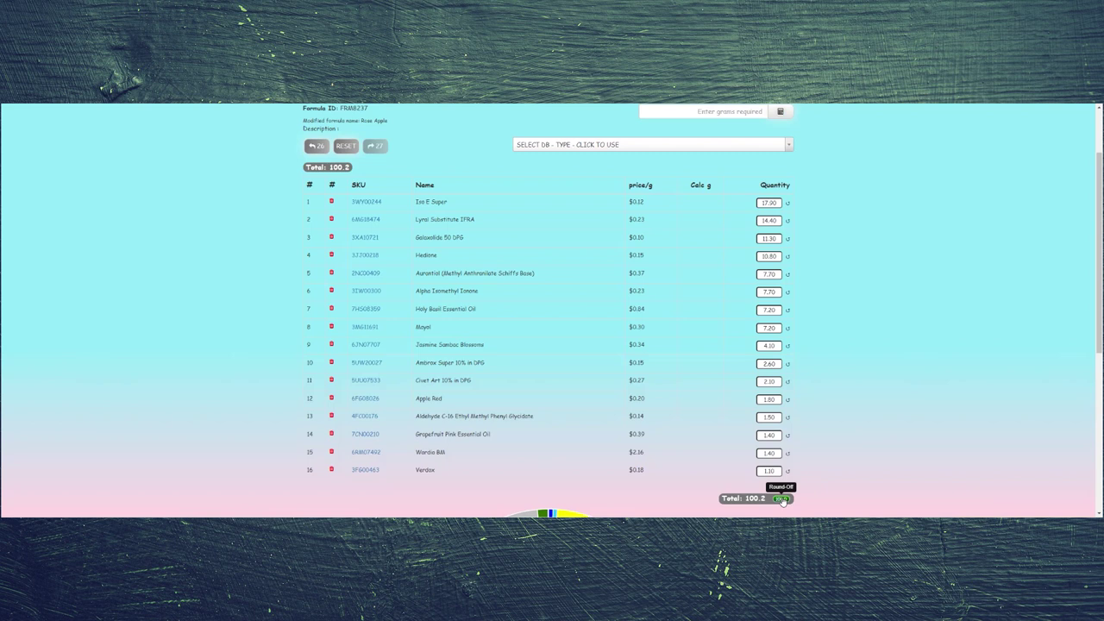
scroll(849, 348, "up", 3)
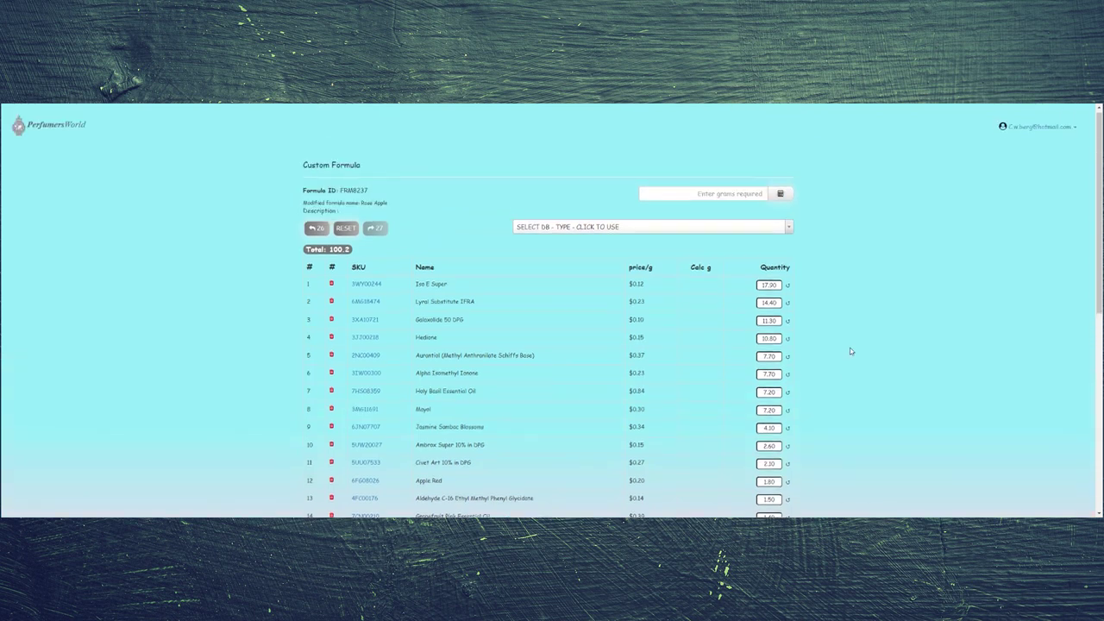
left_click(758, 197)
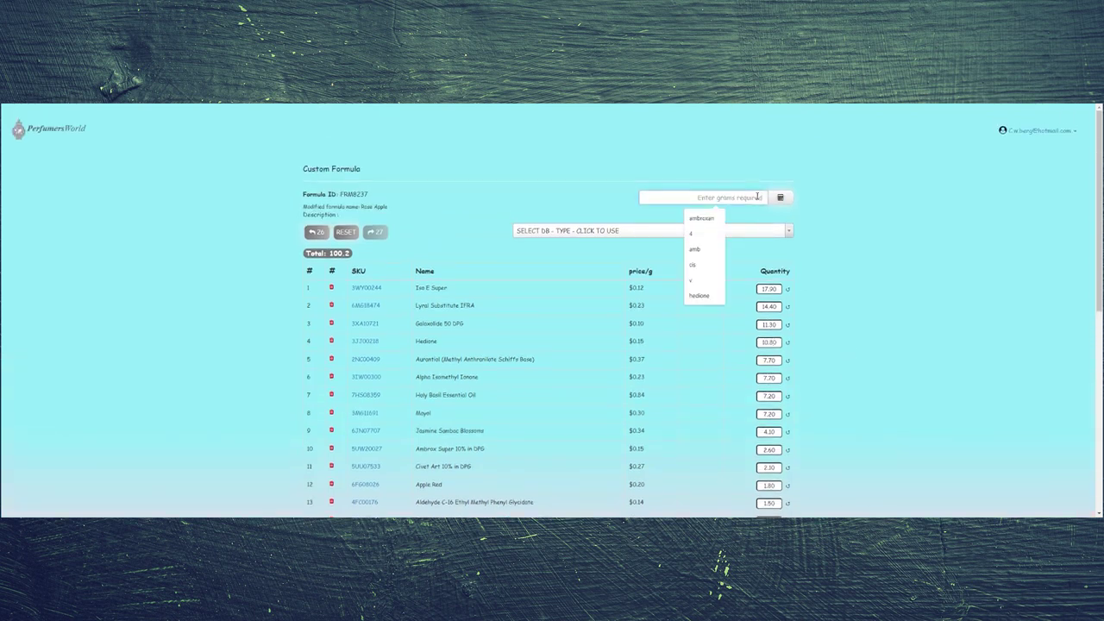
type("2")
left_click(781, 198)
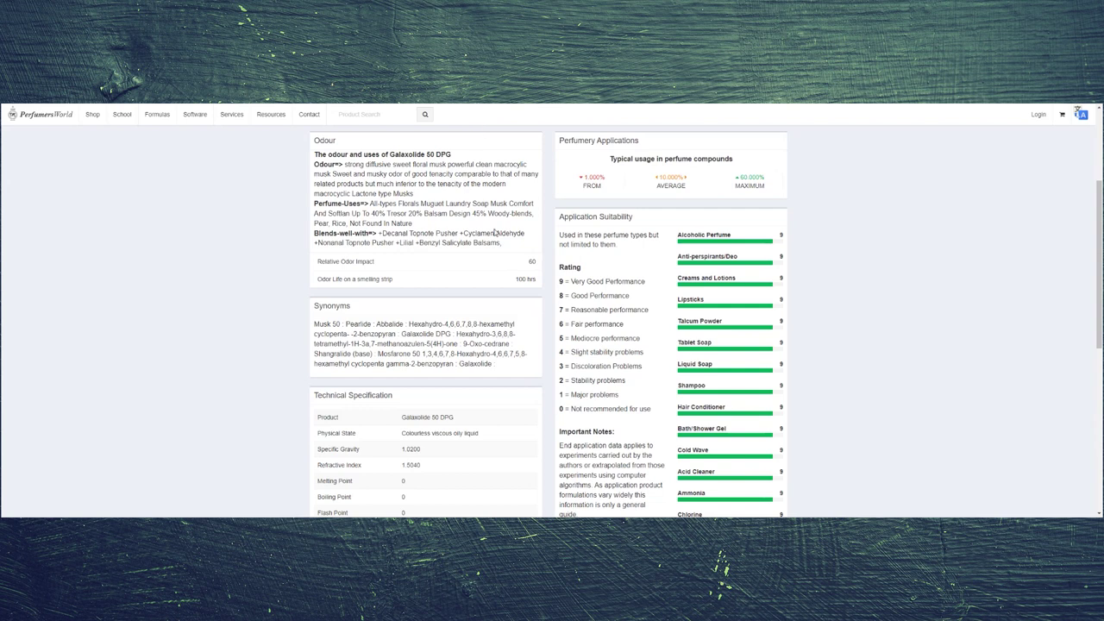
Step: Switch to the Scentuality website and look through its home page down to the Empyrean product display
left_click(445, 279)
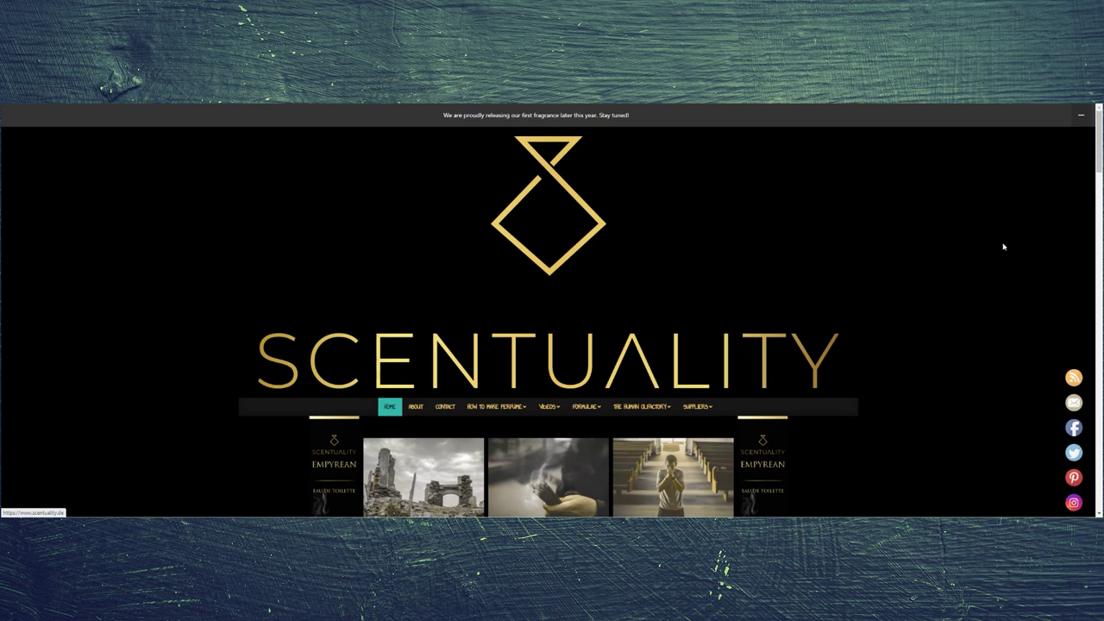
scroll(1003, 246, "down", 1)
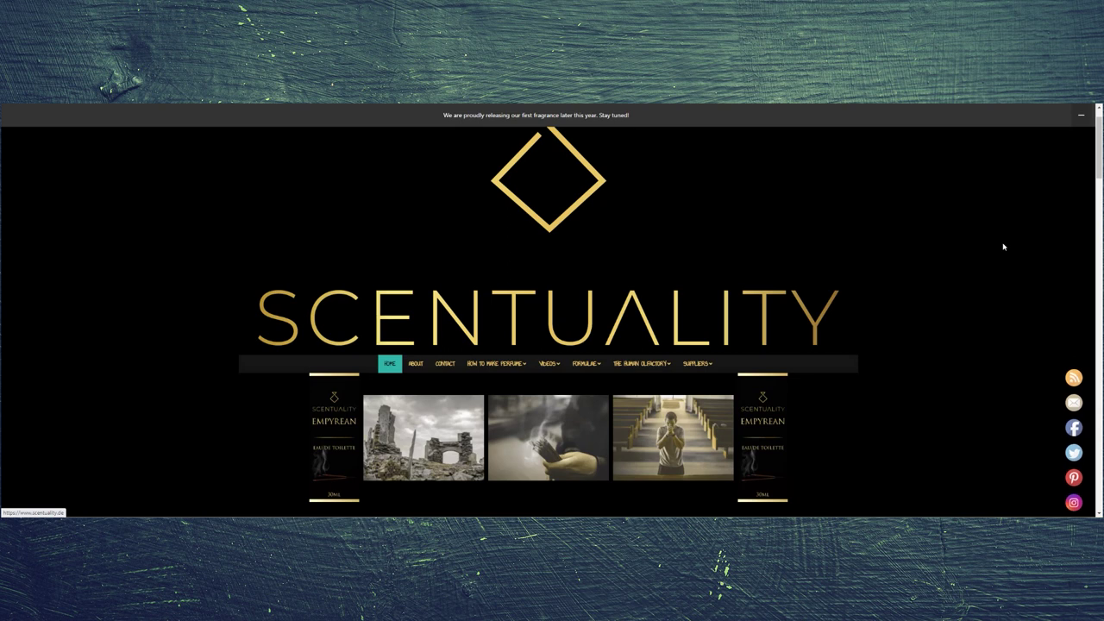
scroll(1003, 247, "down", 1)
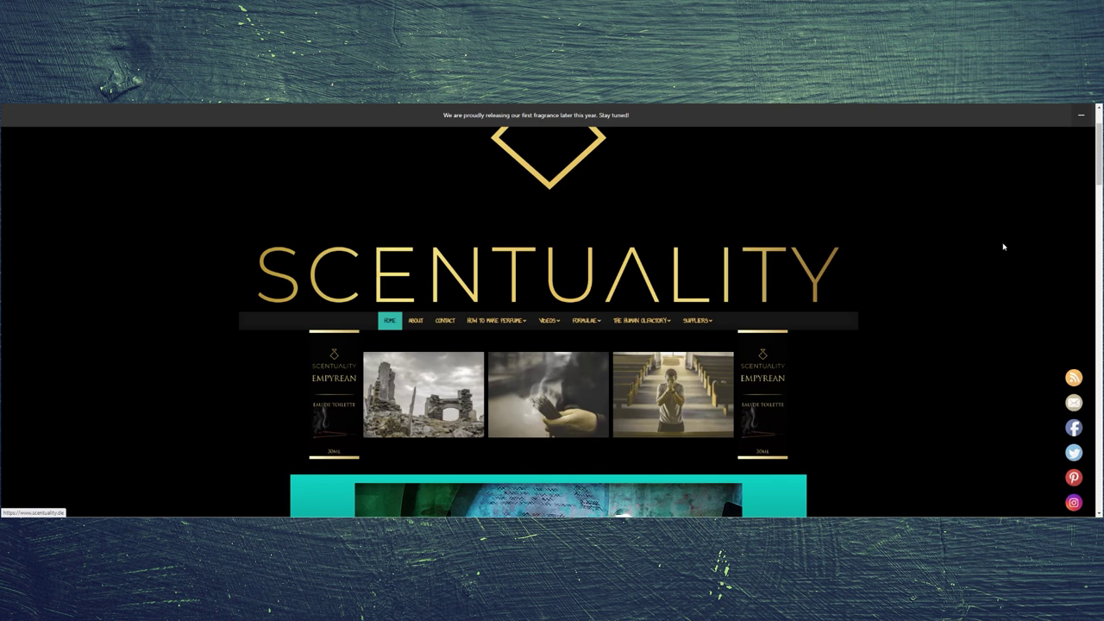
scroll(1003, 247, "down", 10)
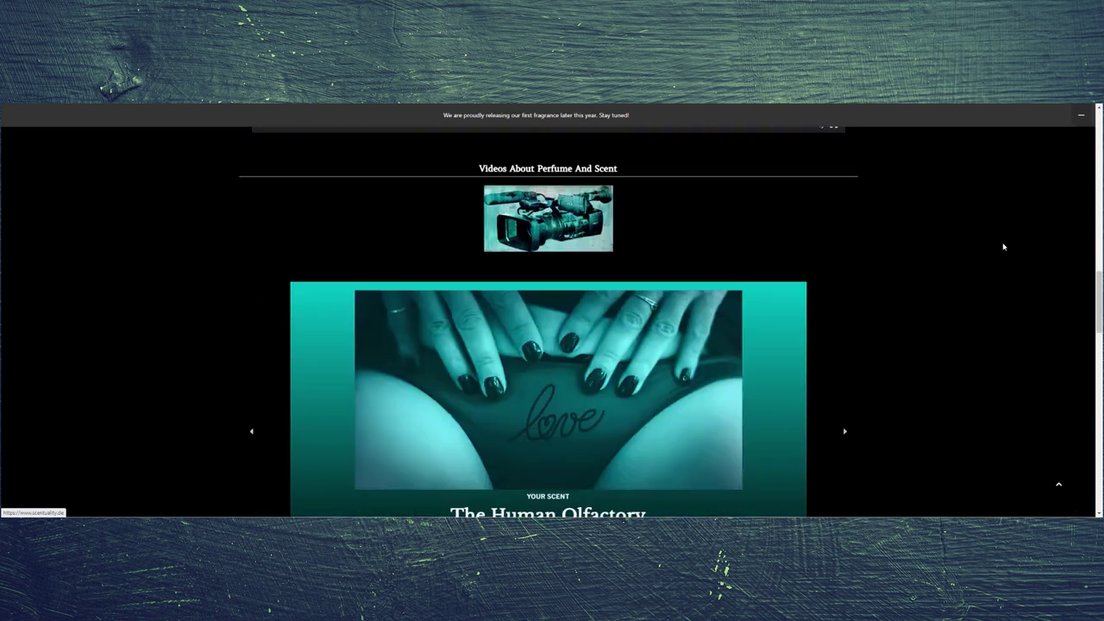
scroll(1003, 246, "down", 12)
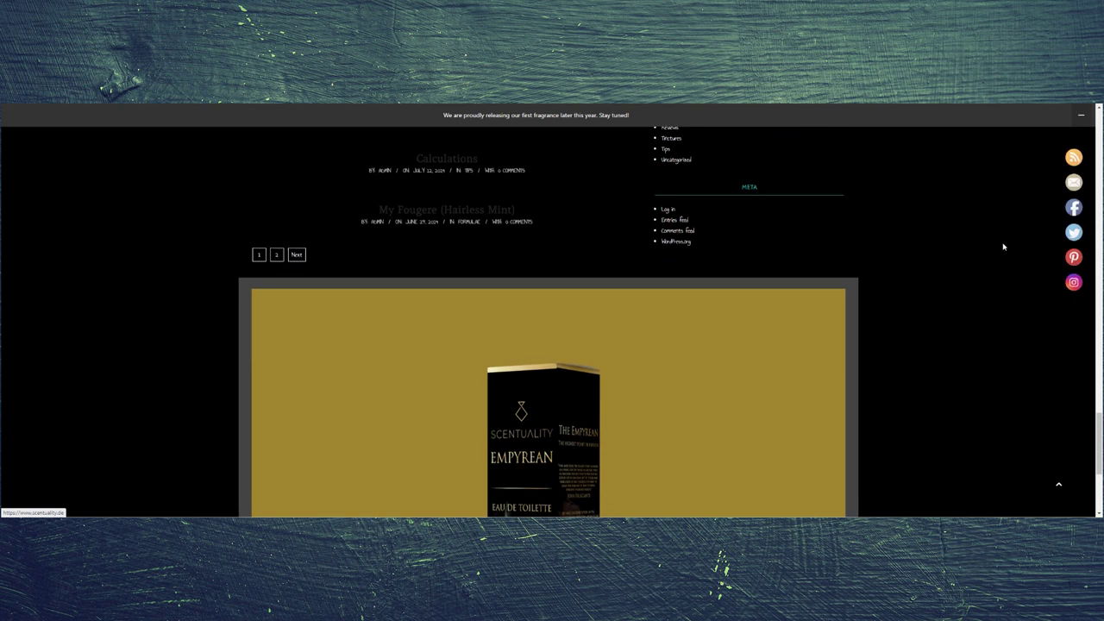
scroll(1003, 246, "down", 3)
scroll(1003, 247, "down", 1)
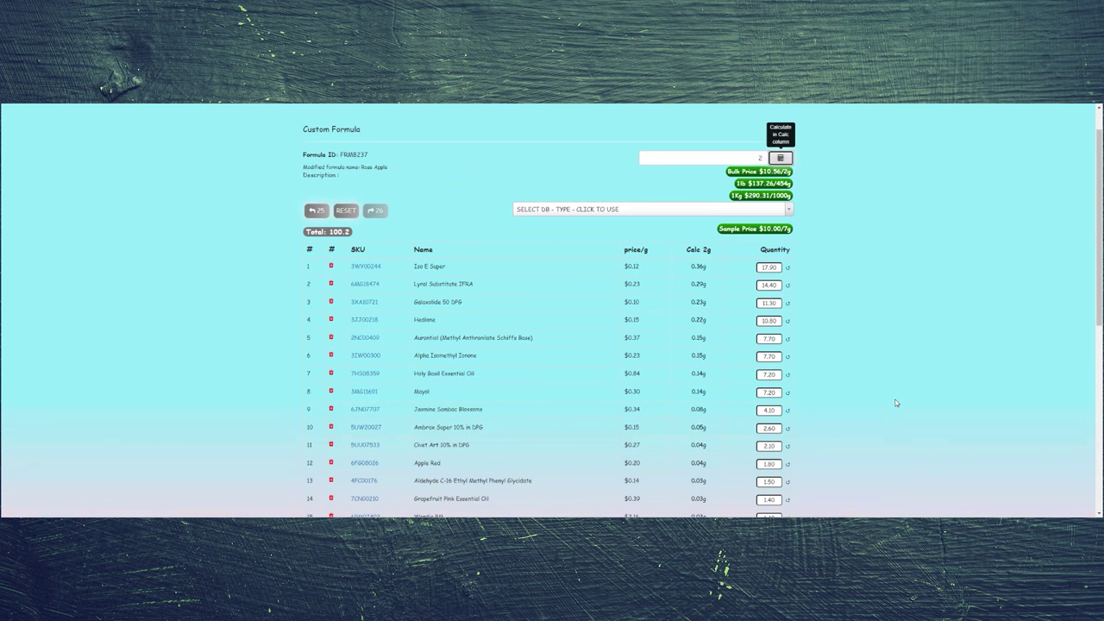
scroll(896, 402, "up", 1)
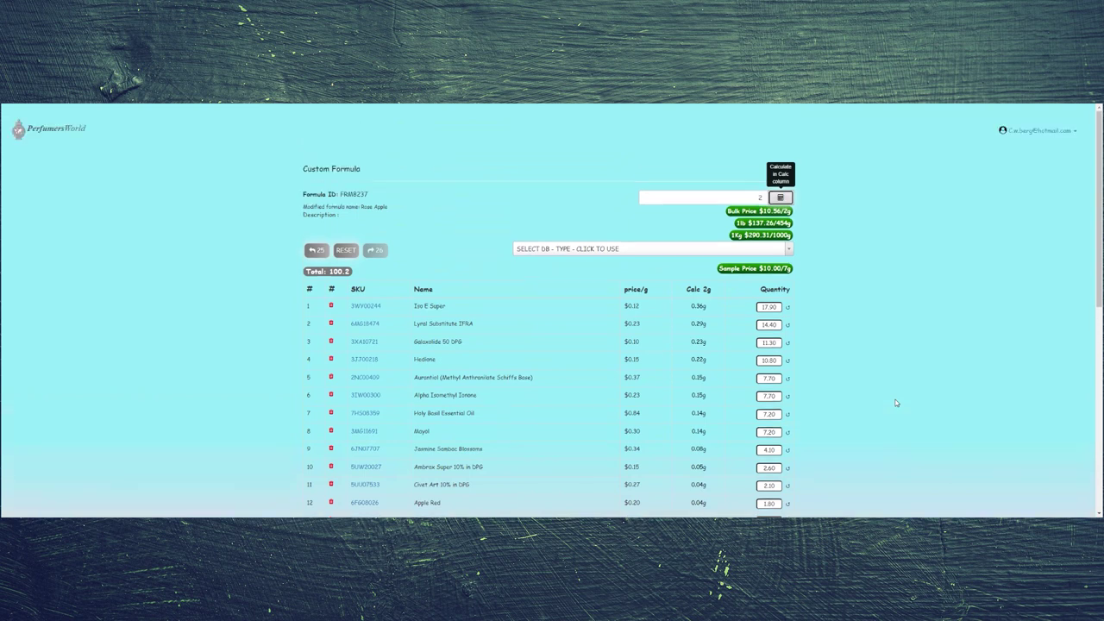
scroll(896, 402, "down", 1)
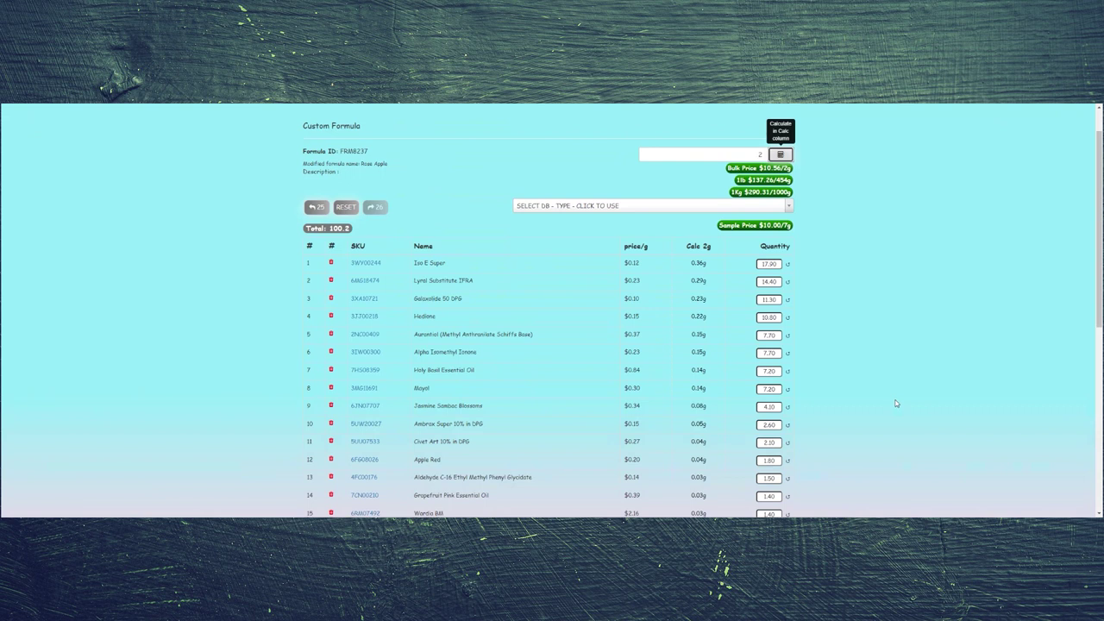
scroll(895, 402, "up", 1)
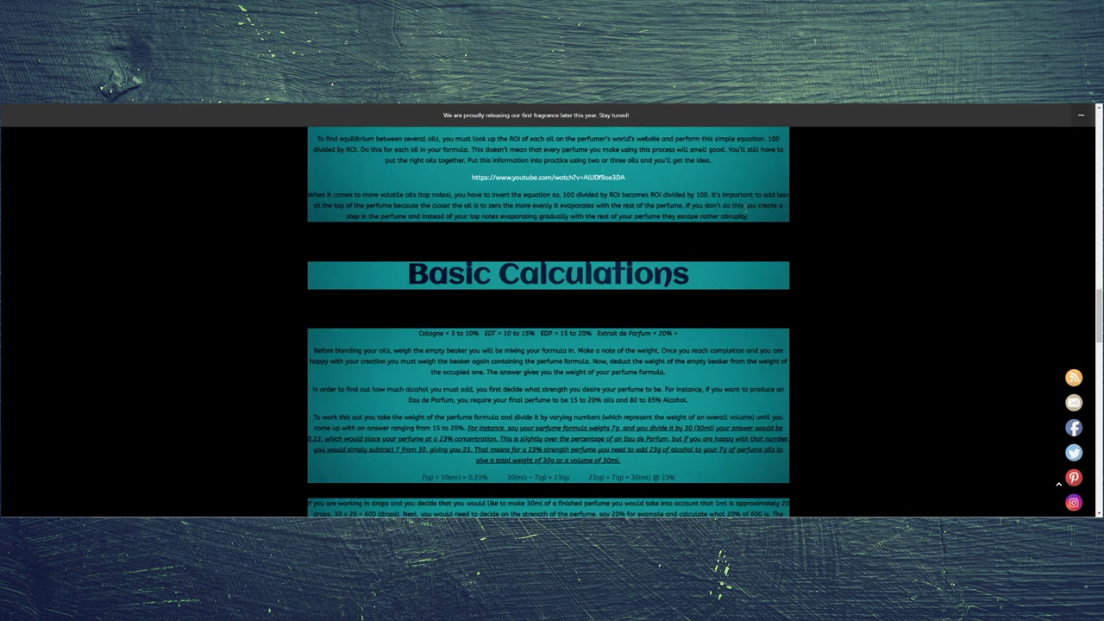
Step: Read the Basic Calculations section on the Scentuality website about perfume strengths and alcohol amounts
scroll(746, 207, "down", 1)
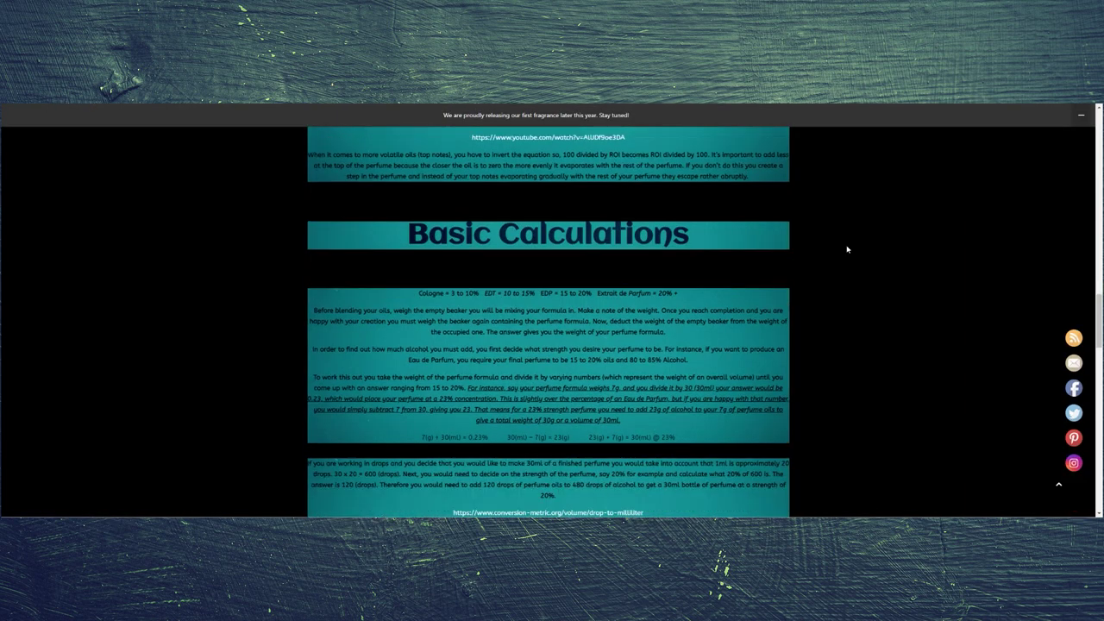